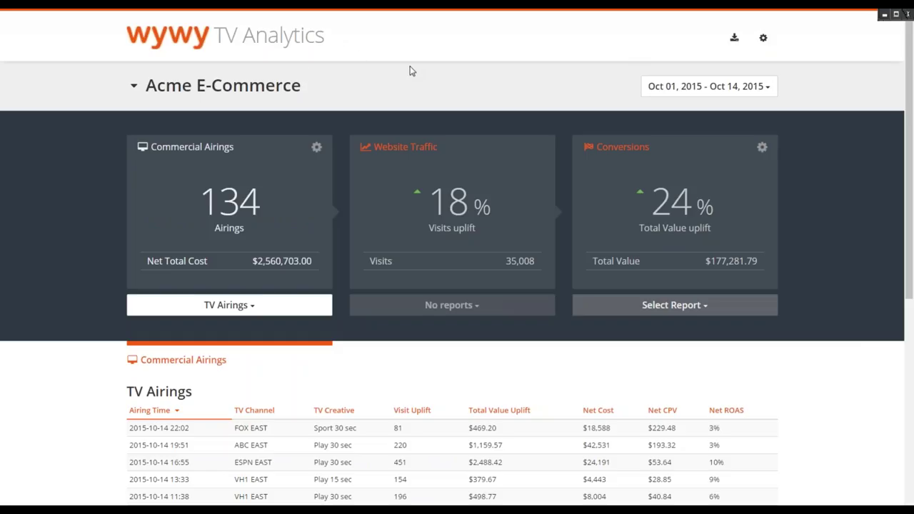
# - Check the available campaigns and set the Acme E-Commerce reporting period to Oct 01 - Oct 31, 2015
pyautogui.click(211, 86)
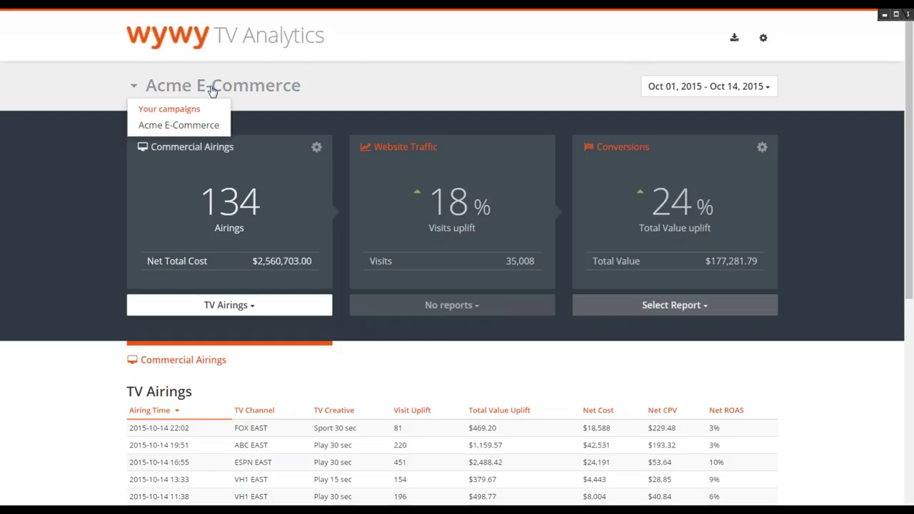
pyautogui.click(410, 57)
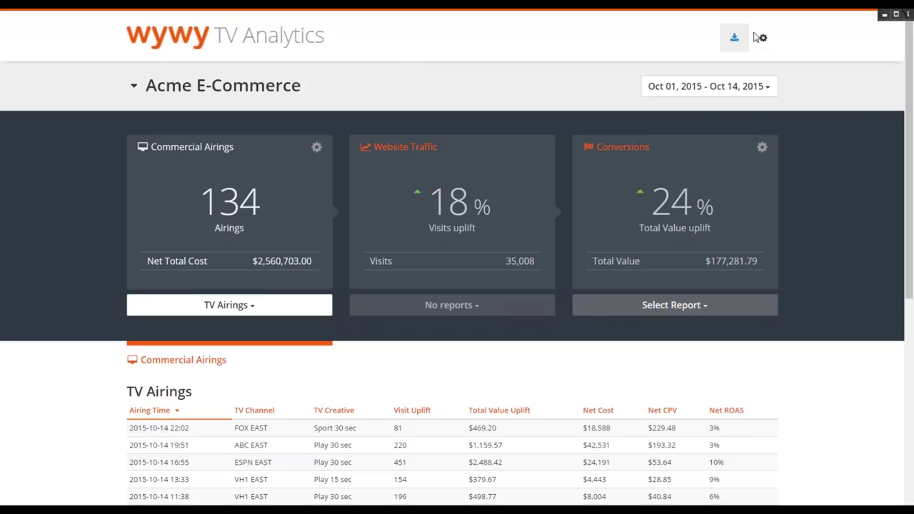
pyautogui.click(771, 86)
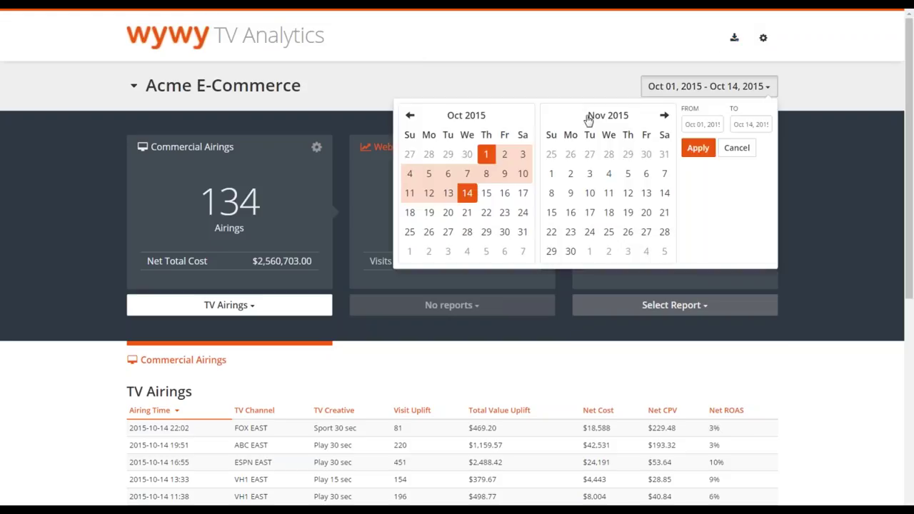
pyautogui.click(473, 119)
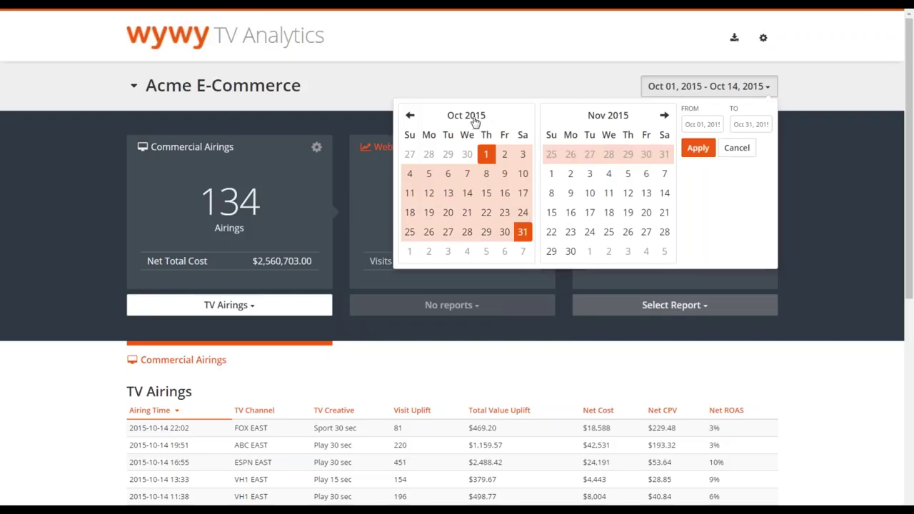
pyautogui.click(696, 147)
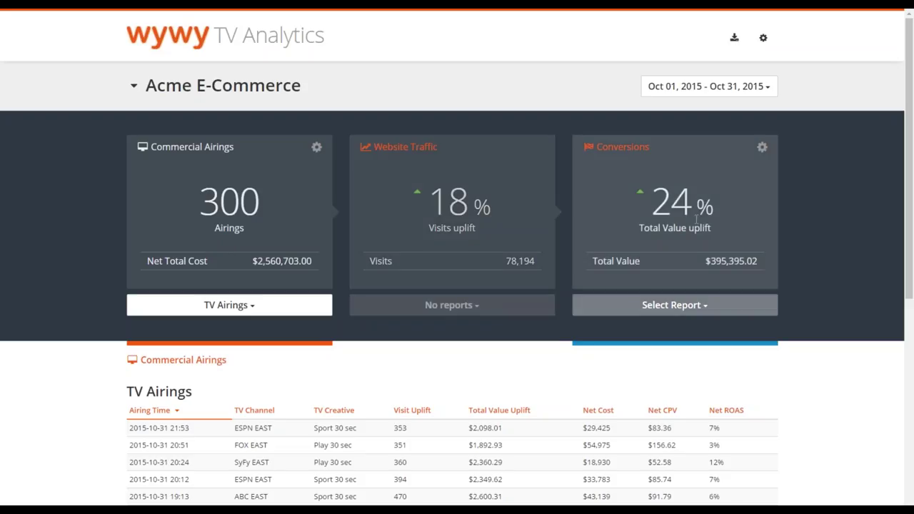
# - Set the displayed conversion for analytics and reports to Purchase order and review the TV airings table
pyautogui.click(762, 152)
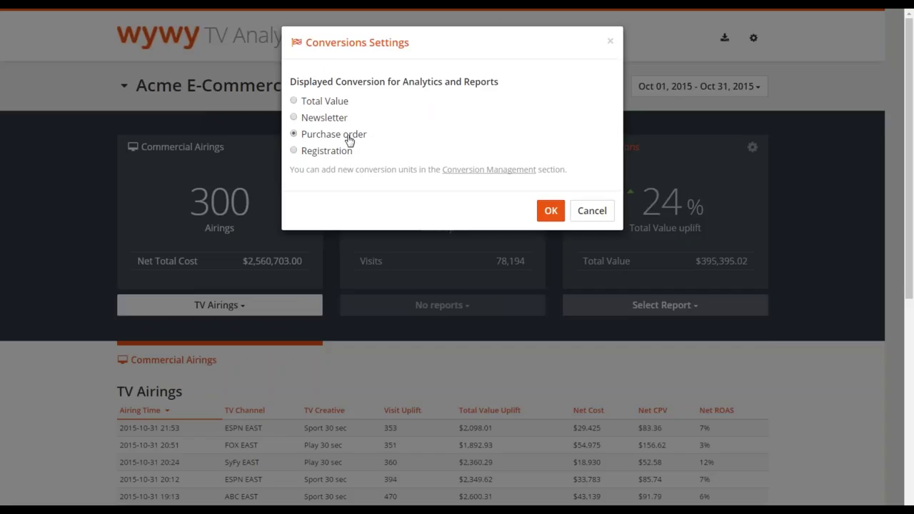
pyautogui.click(550, 210)
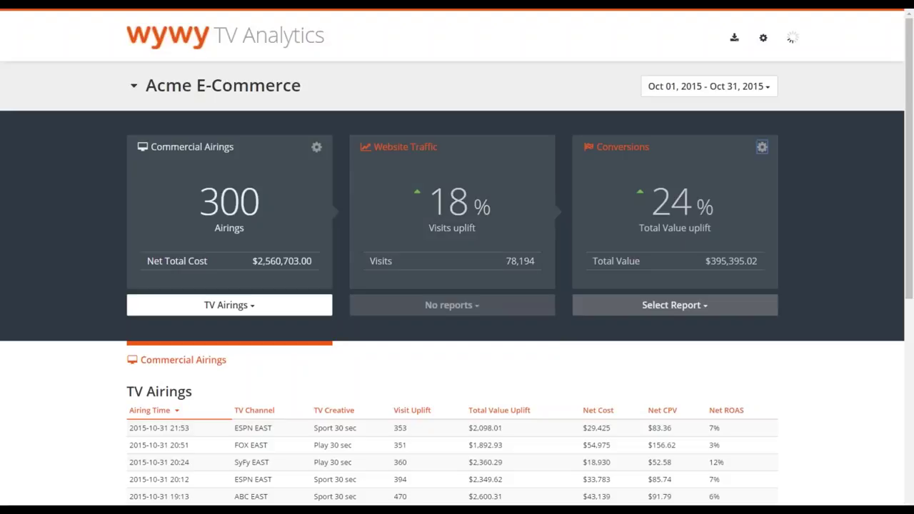
pyautogui.scroll(-2, 861, 364)
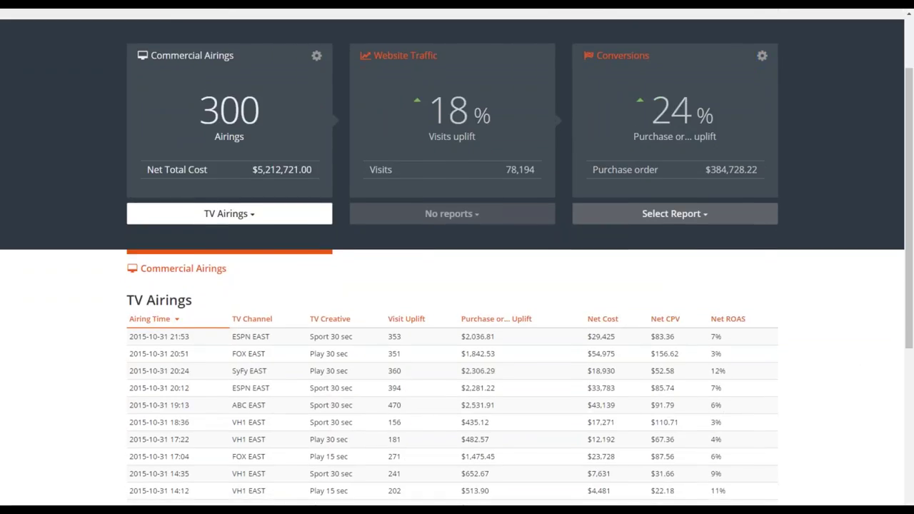
pyautogui.scroll(3, 457, 286)
pyautogui.scroll(-1, 457, 285)
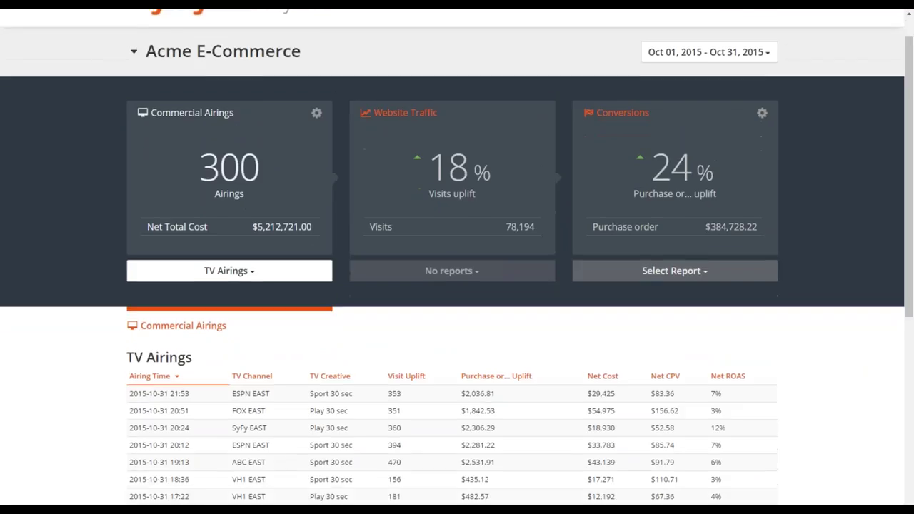
pyautogui.scroll(-3, 457, 285)
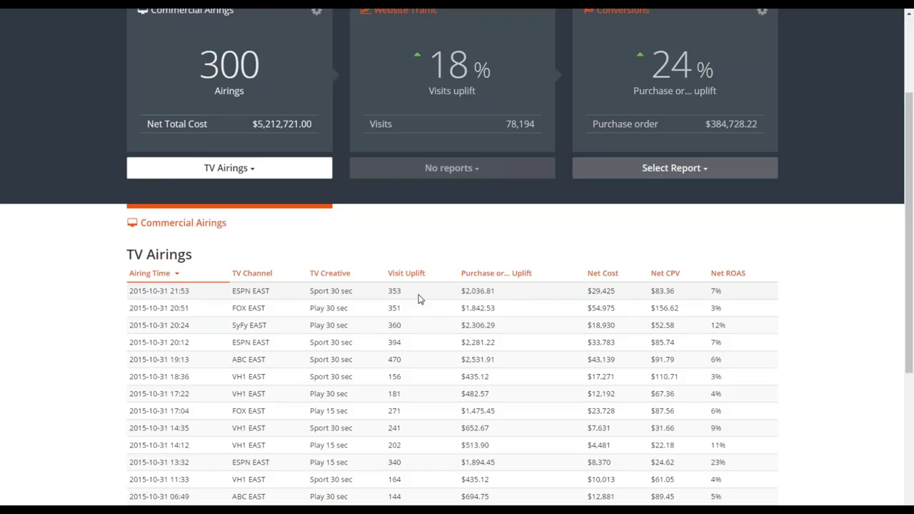
pyautogui.moveTo(396, 292)
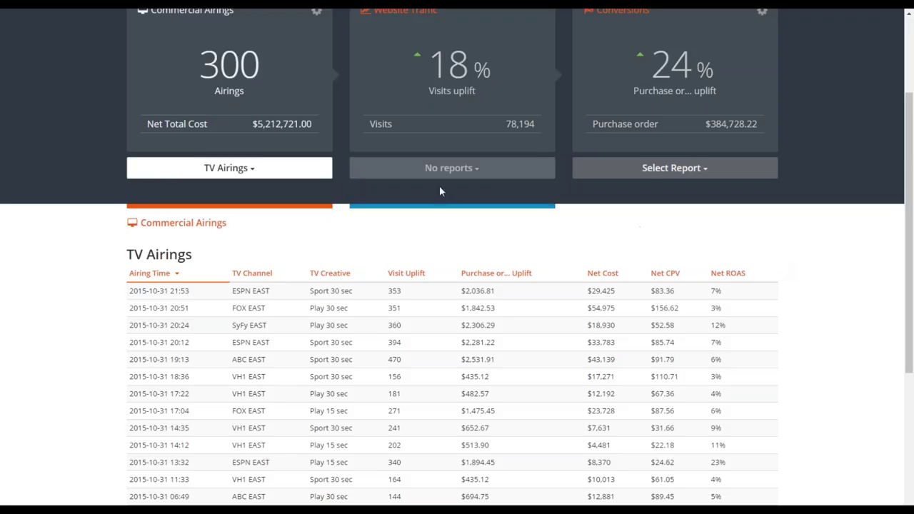
# - Show the commercial airings report by TV Channels and examine the FOX EAST uplift, net cost and net ROAS
pyautogui.click(251, 171)
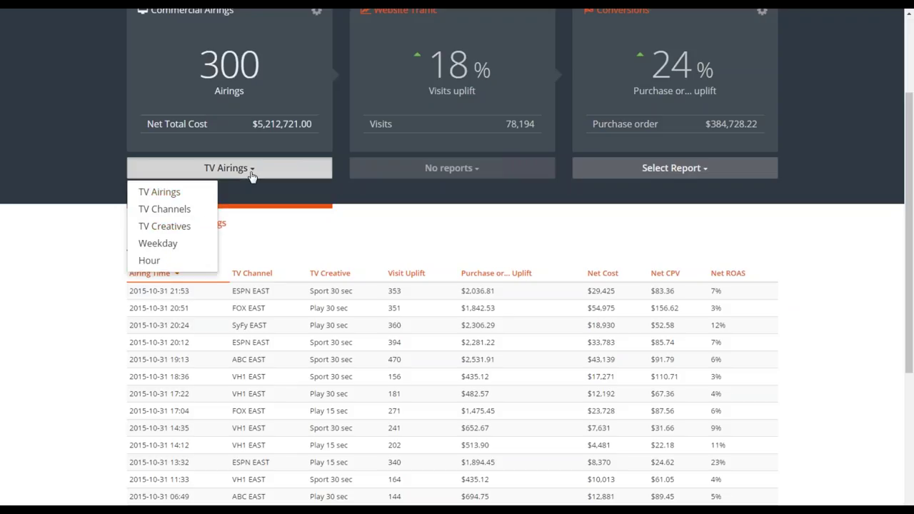
pyautogui.click(190, 211)
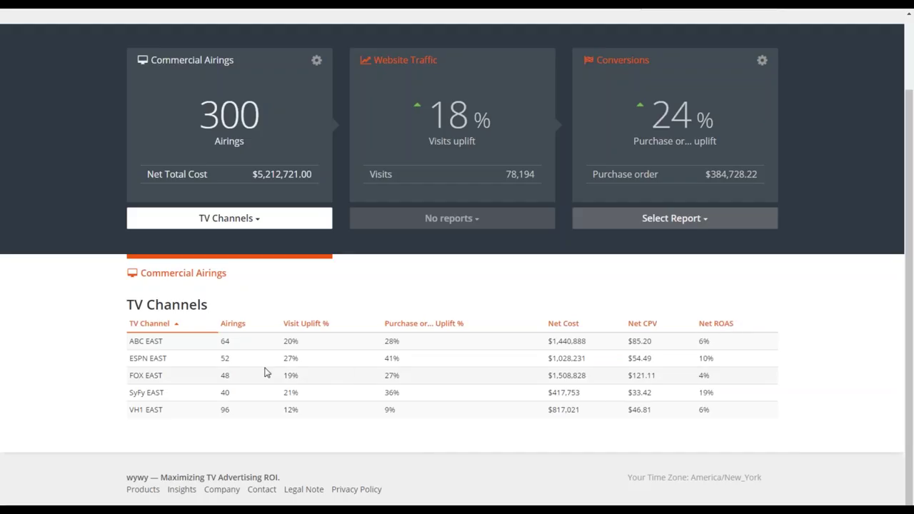
pyautogui.moveTo(299, 376)
pyautogui.moveTo(391, 376)
pyautogui.moveTo(563, 379)
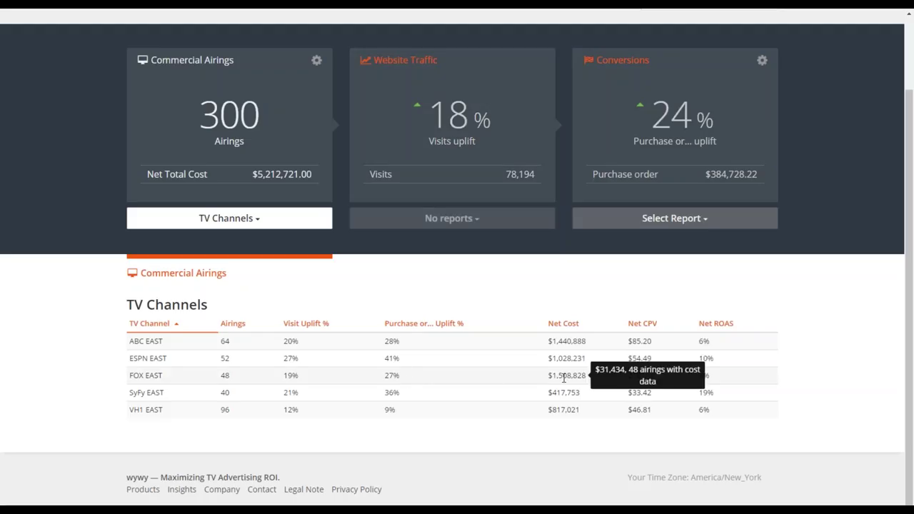
pyautogui.moveTo(709, 376)
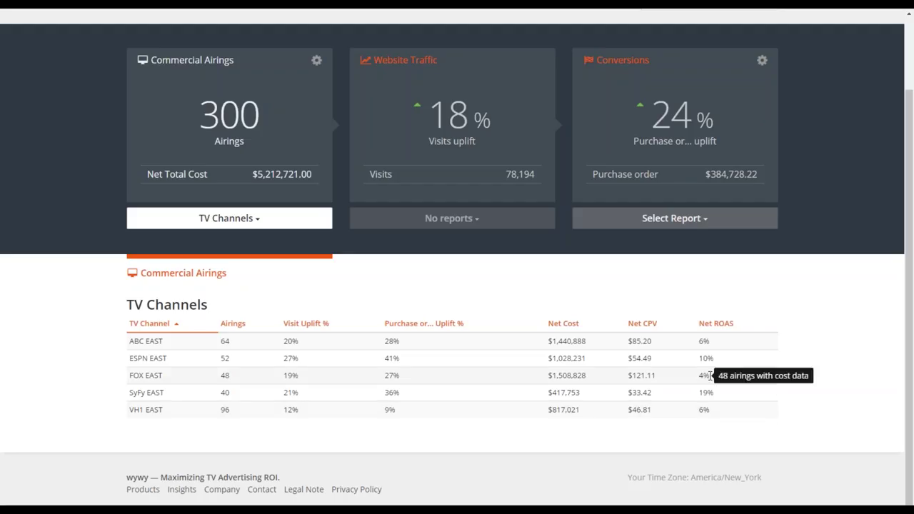
pyautogui.moveTo(710, 376); pyautogui.dragTo(697, 377)
pyautogui.click(691, 381)
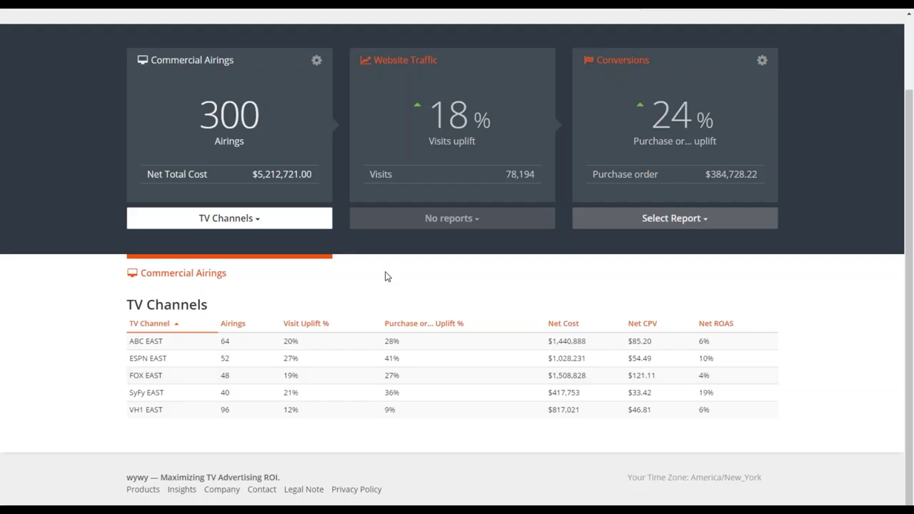
# - View the commercial airings performance by TV Creatives and by Weekday
pyautogui.click(256, 224)
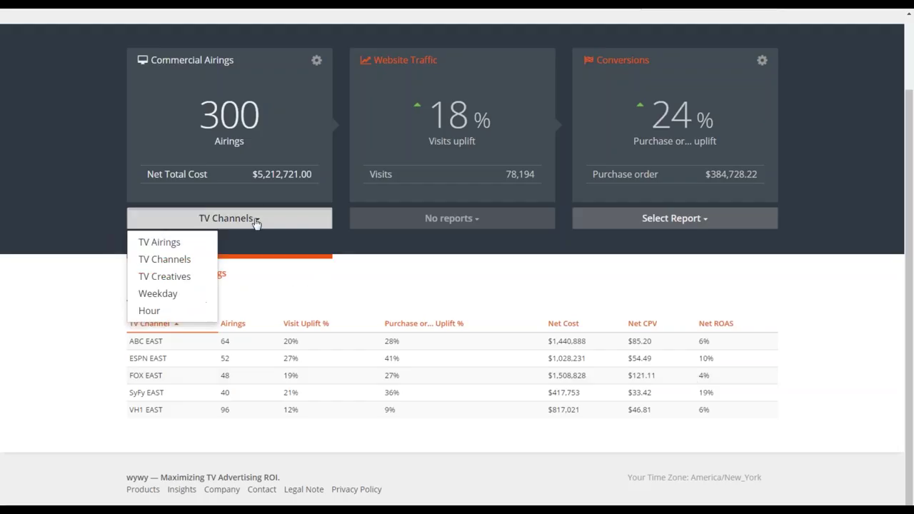
pyautogui.click(165, 277)
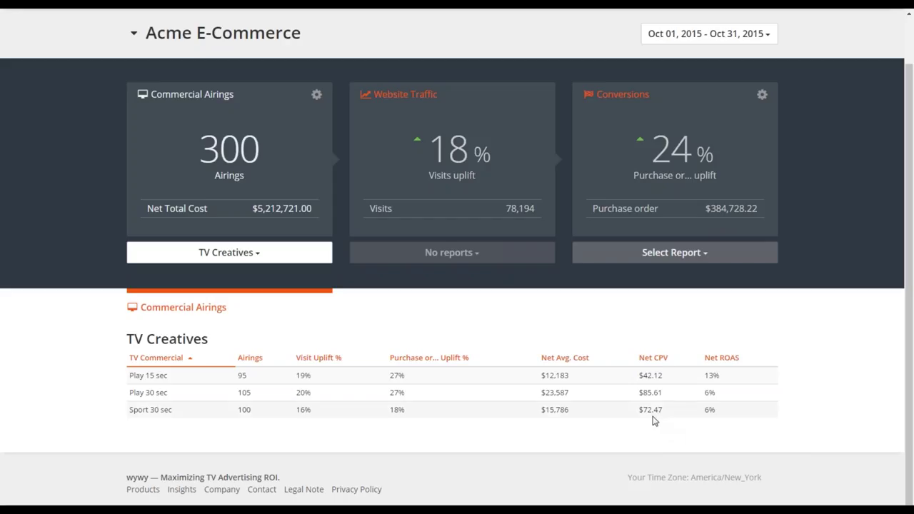
pyautogui.click(251, 253)
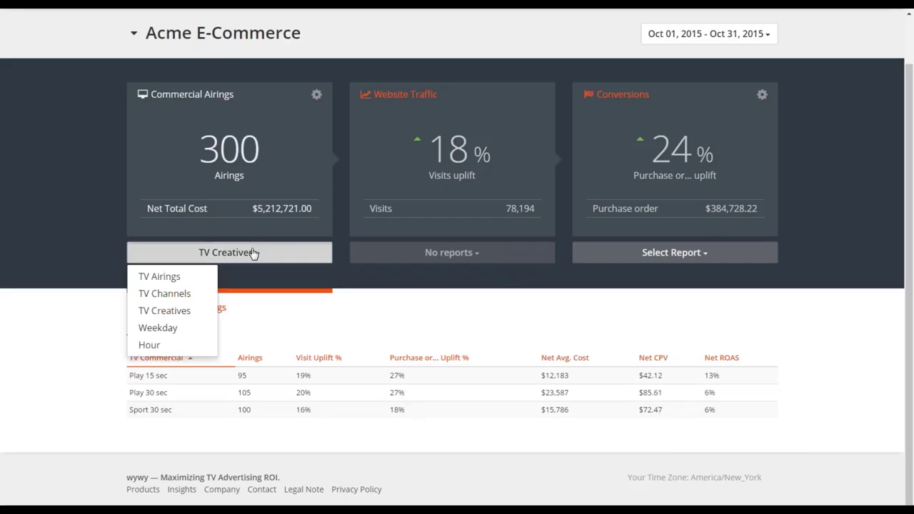
pyautogui.click(182, 327)
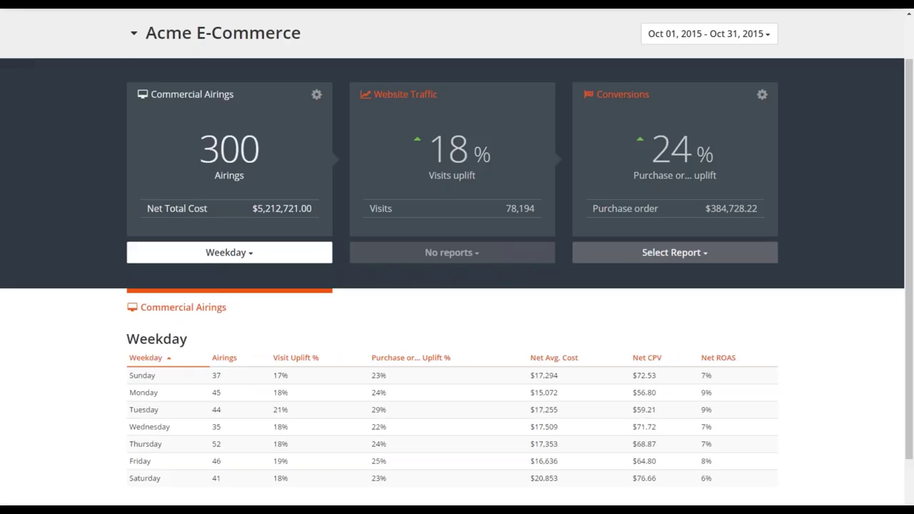
# - Show the commercial airings report by Hour and examine the rows across the hours of the day
pyautogui.click(252, 254)
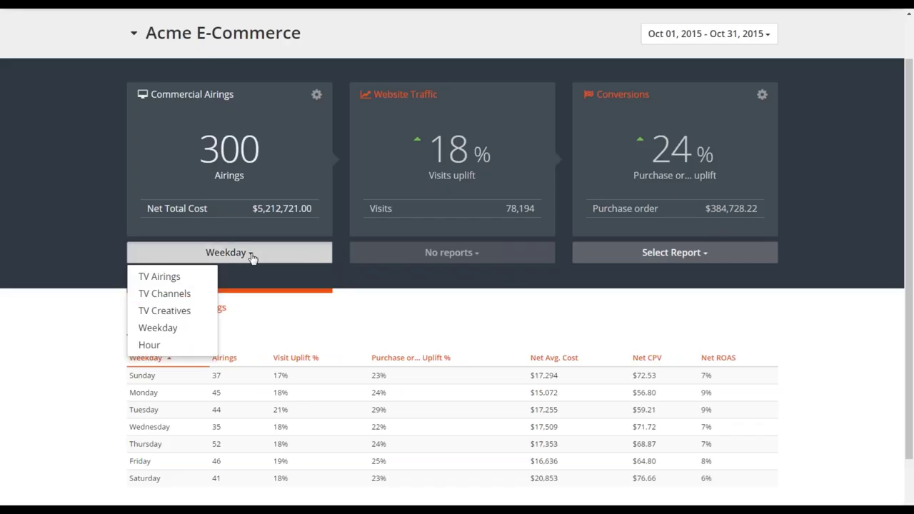
pyautogui.click(177, 347)
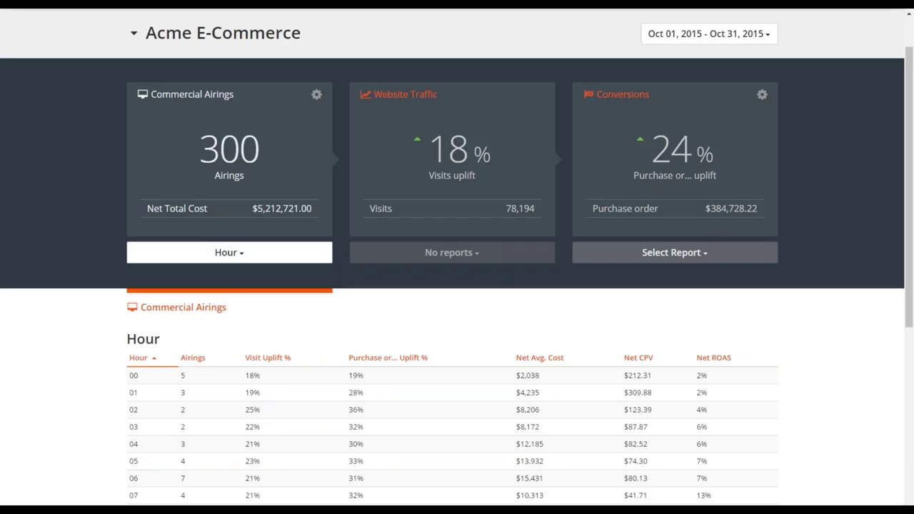
pyautogui.scroll(-2, 51, 370)
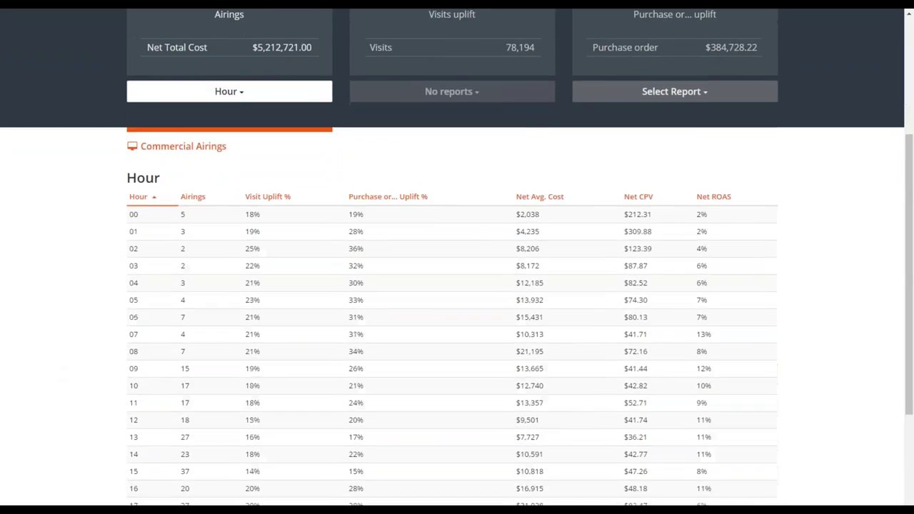
pyautogui.scroll(-2, 457, 285)
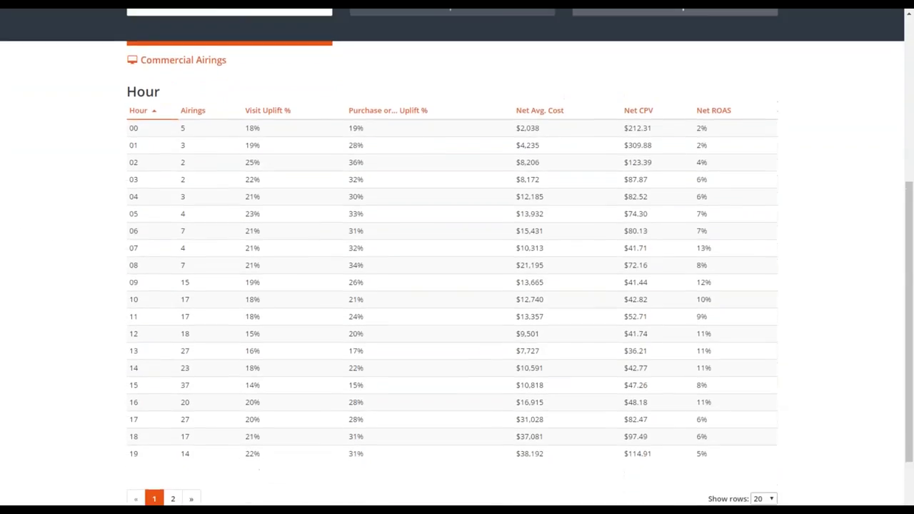
pyautogui.scroll(1, 457, 286)
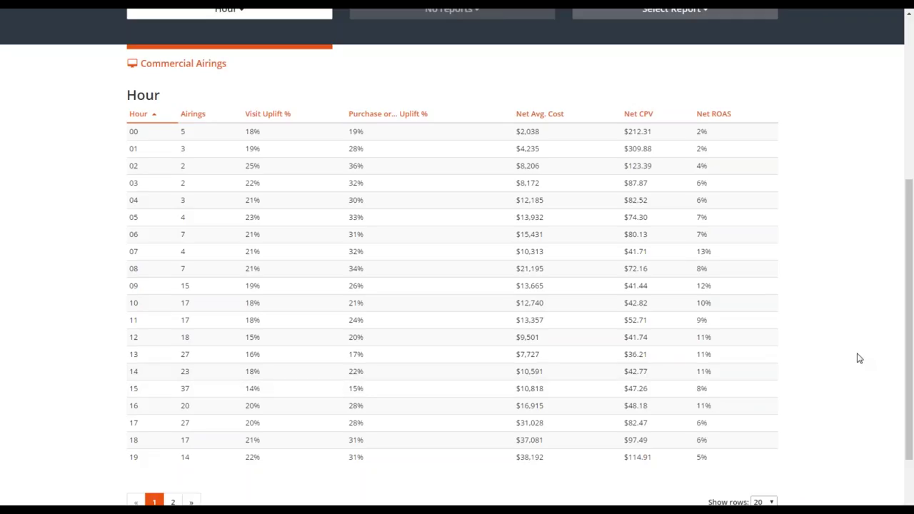
# - Open the Conversions Overview report and examine the value uplift of the Purchase order conversion
pyautogui.scroll(5, 852, 360)
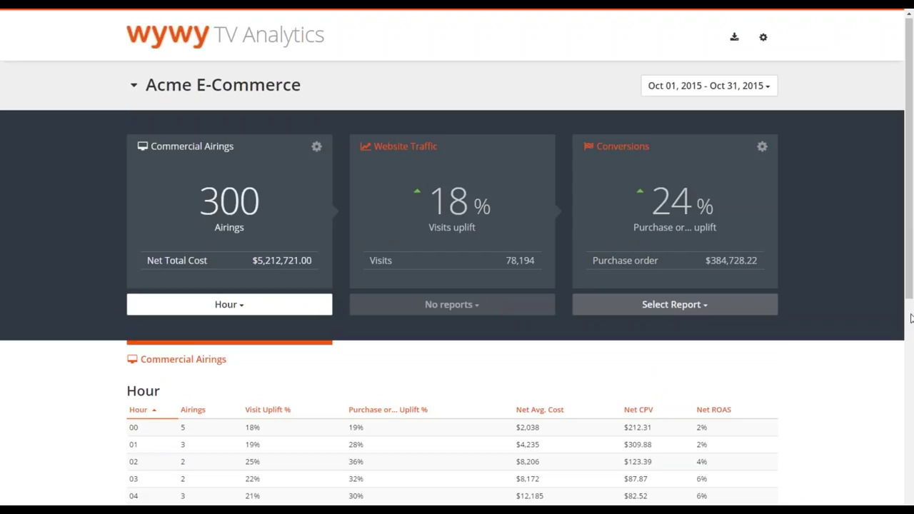
pyautogui.click(704, 307)
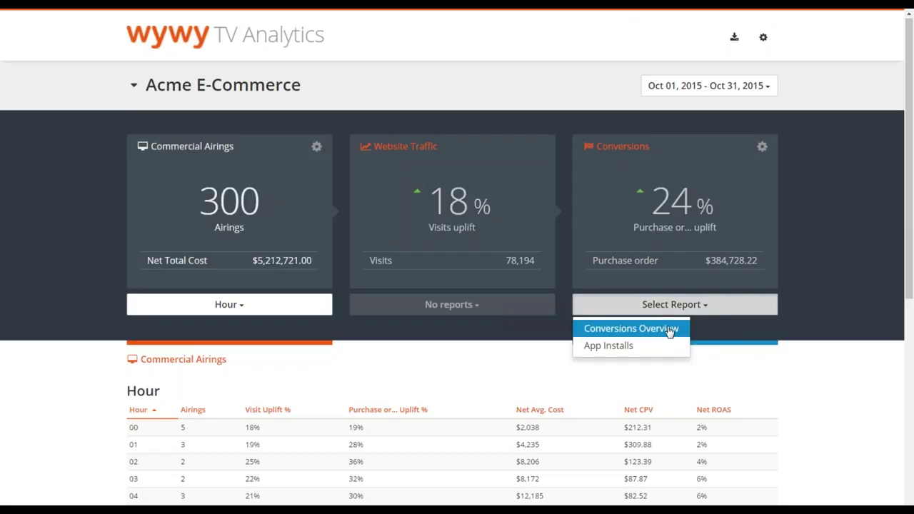
pyautogui.click(632, 328)
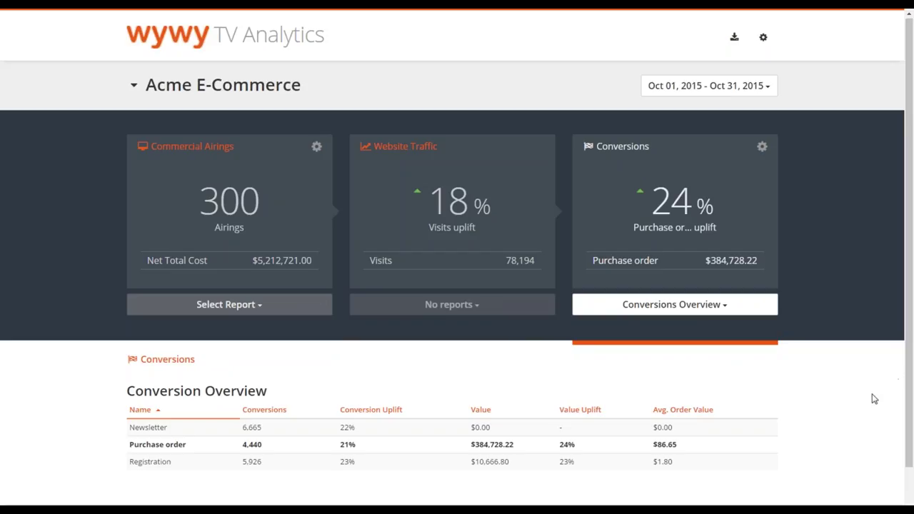
pyautogui.scroll(-2, 877, 398)
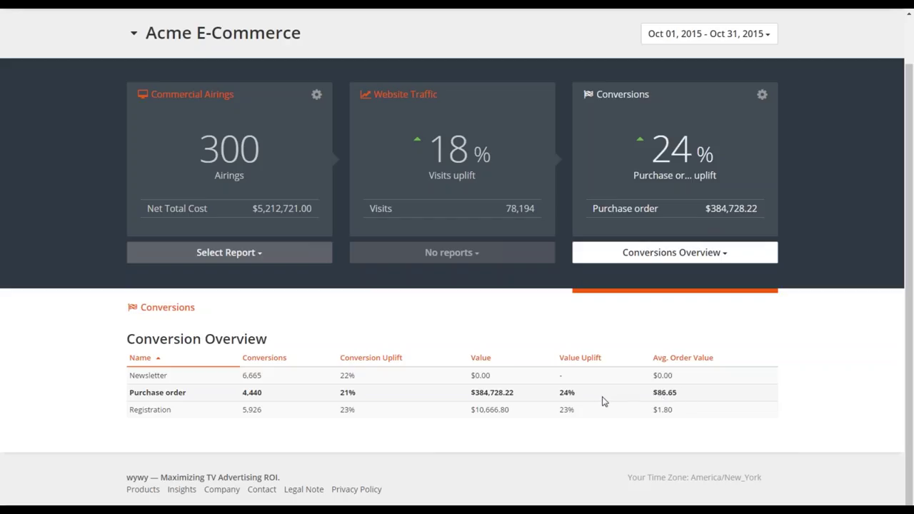
pyautogui.moveTo(582, 395); pyautogui.dragTo(559, 393)
pyautogui.click(560, 393)
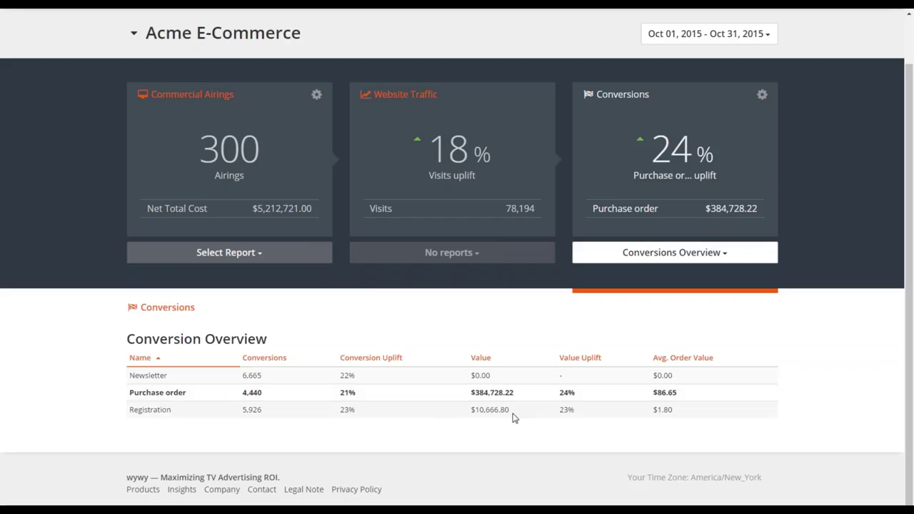
# - Return to the TV Airings report, look over the CSV export options and cancel the export
pyautogui.scroll(2, 832, 387)
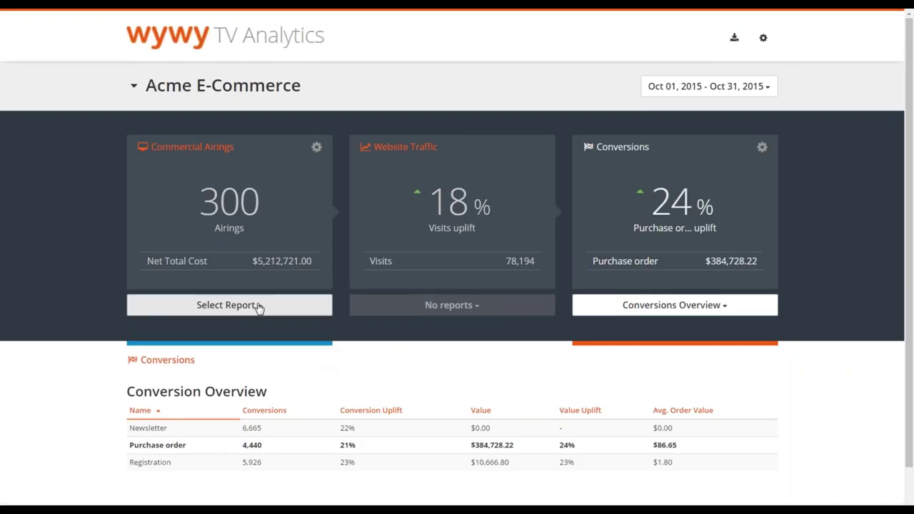
pyautogui.click(255, 307)
pyautogui.click(156, 329)
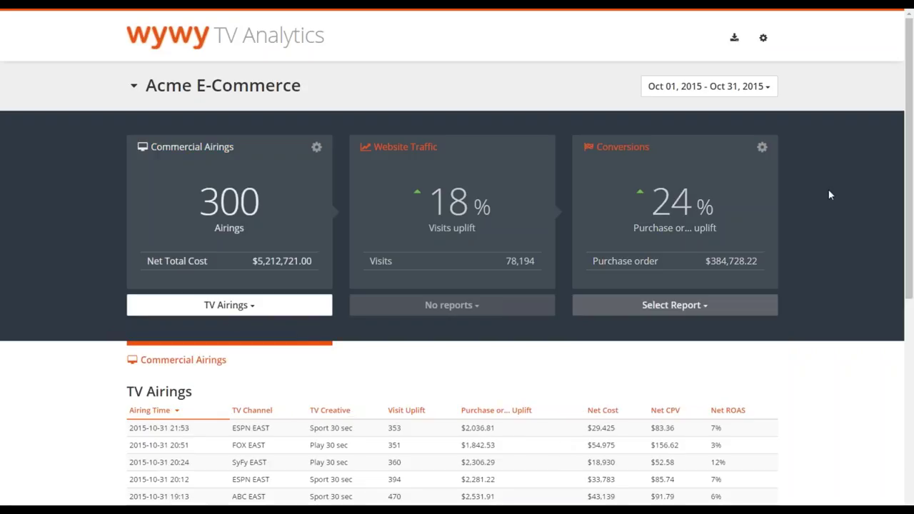
pyautogui.click(734, 42)
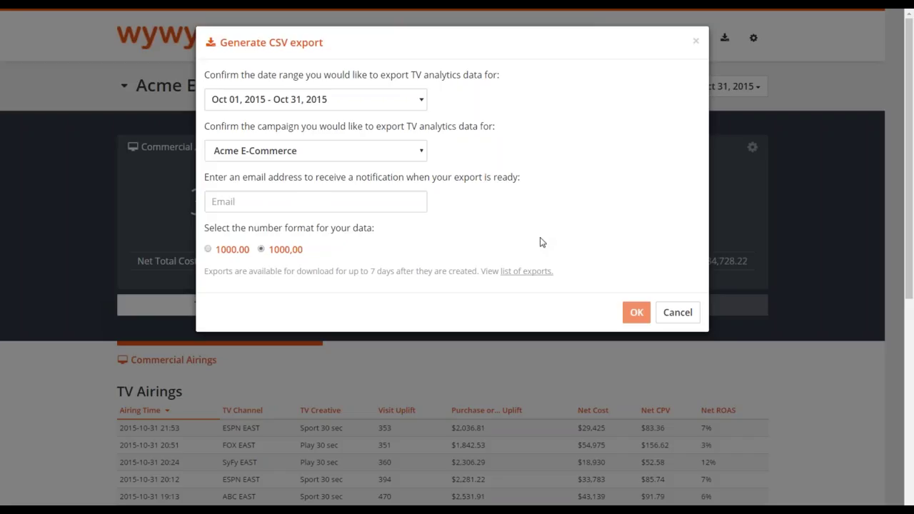
pyautogui.click(689, 318)
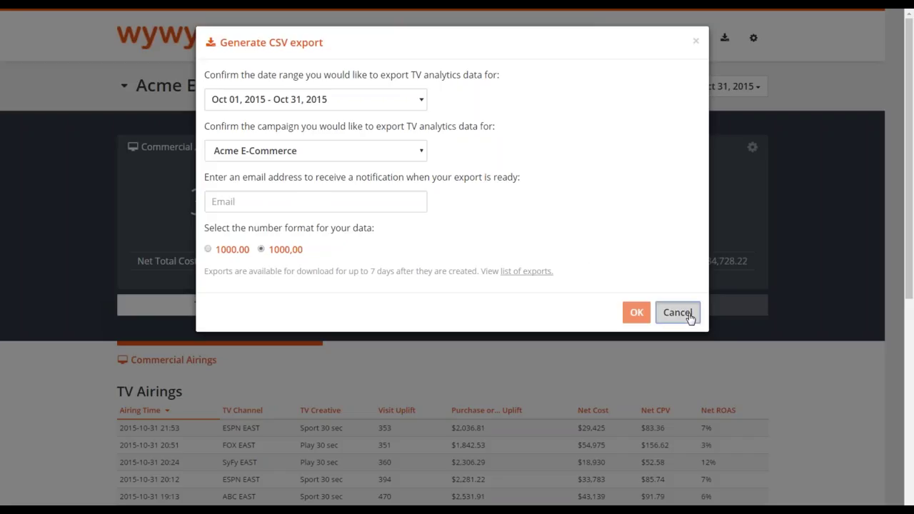